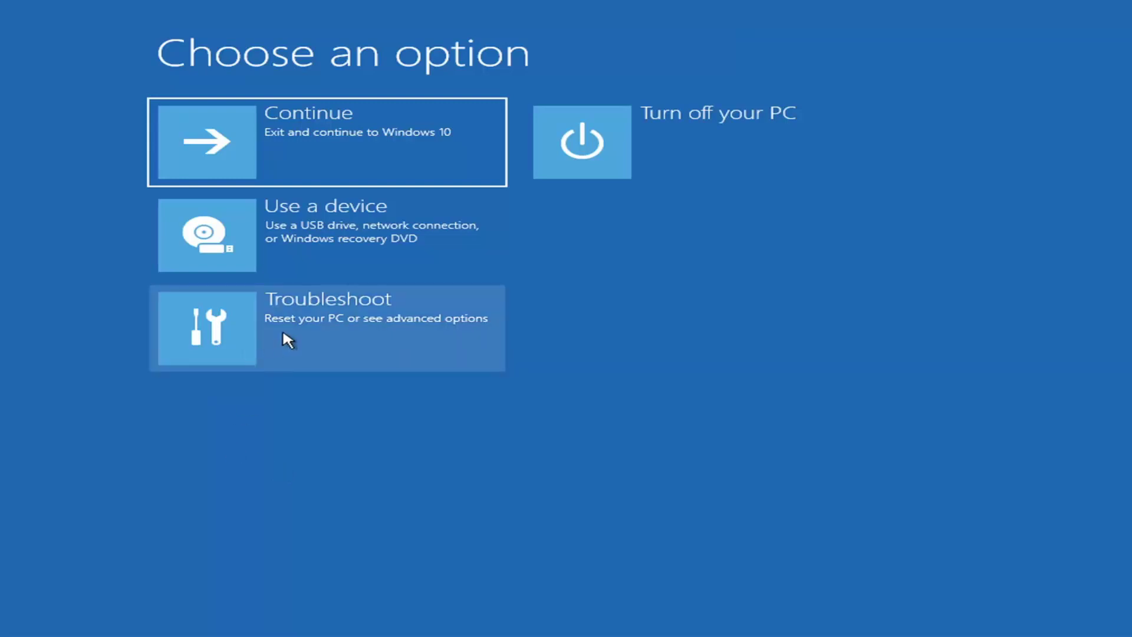
- Run Startup Repair from the advanced troubleshooting options
click(436, 335)
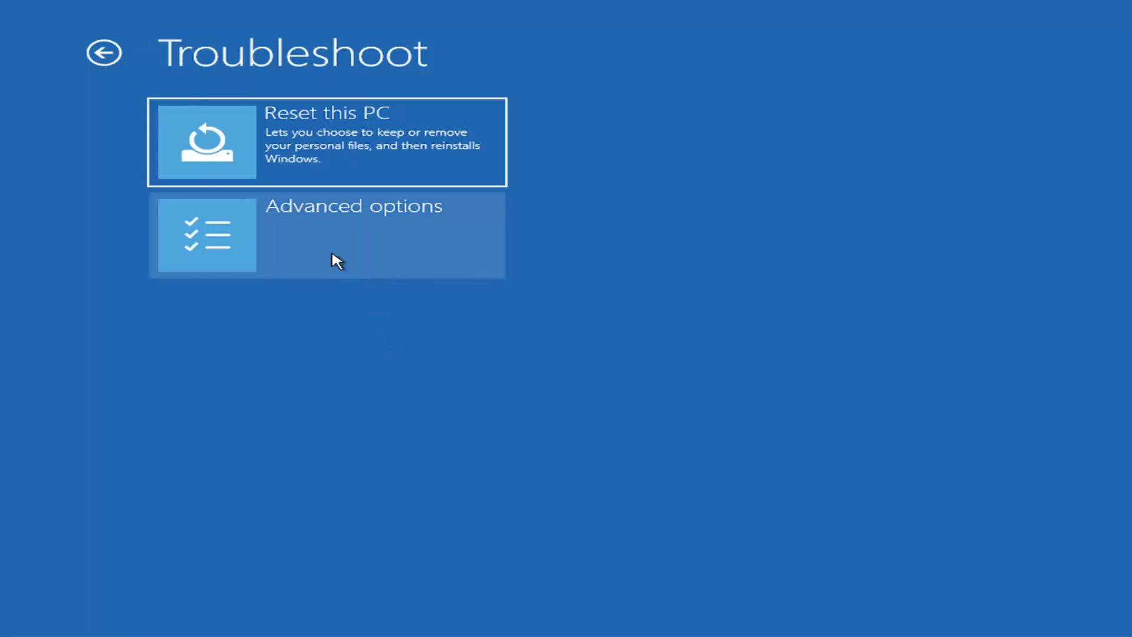
click(352, 234)
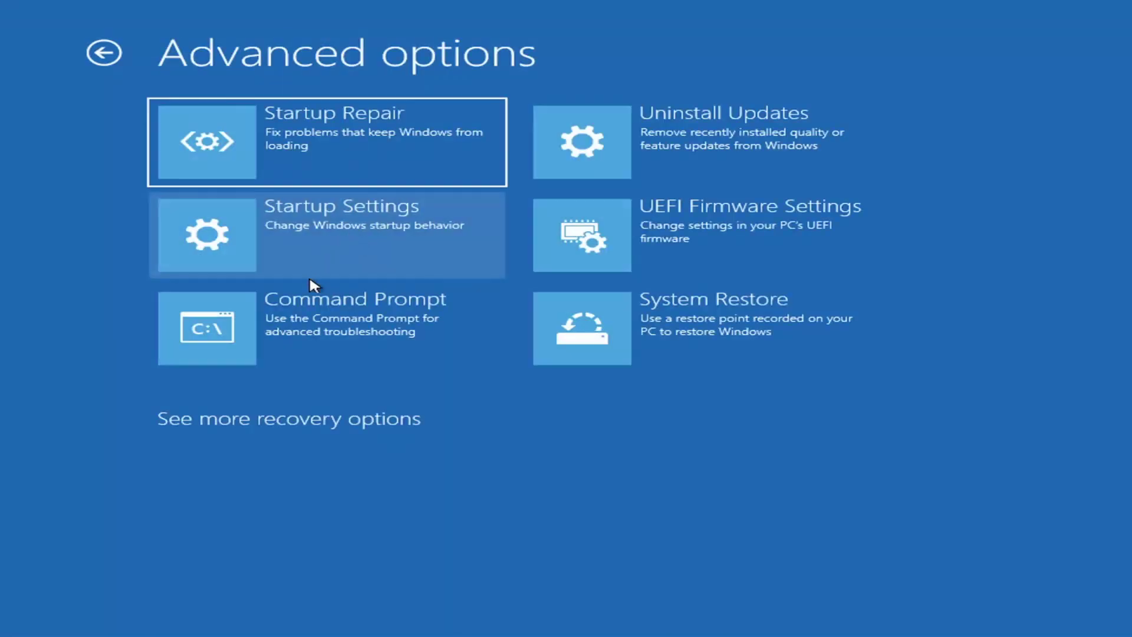
click(307, 152)
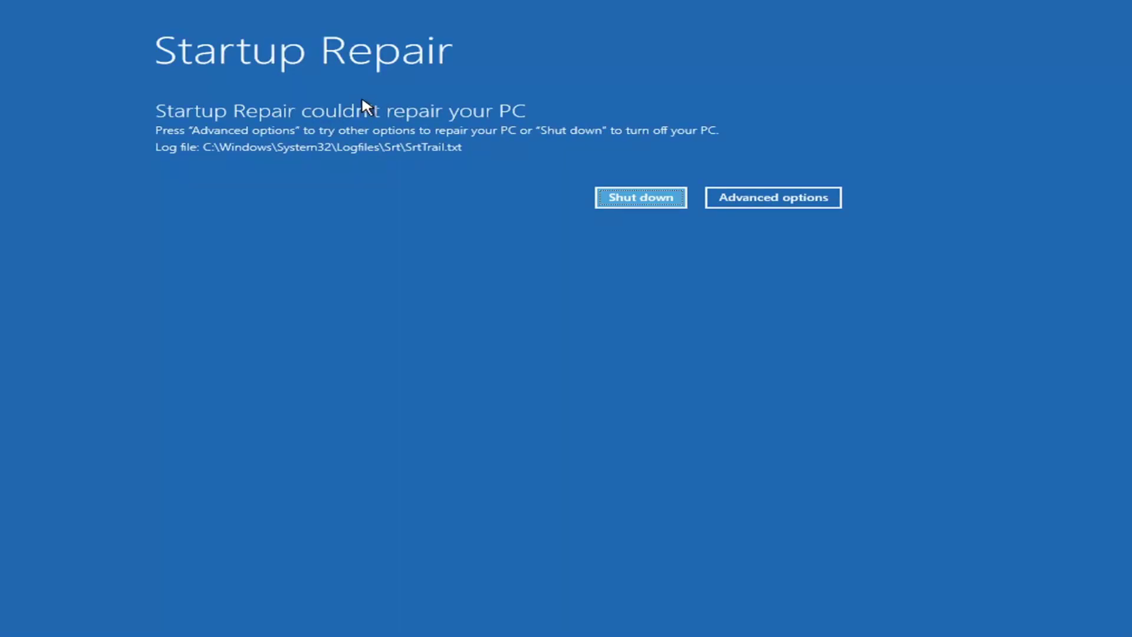
- Review the Startup Settings and Uninstall Updates pages among the advanced troubleshooting options, returning to the advanced options after each
click(789, 198)
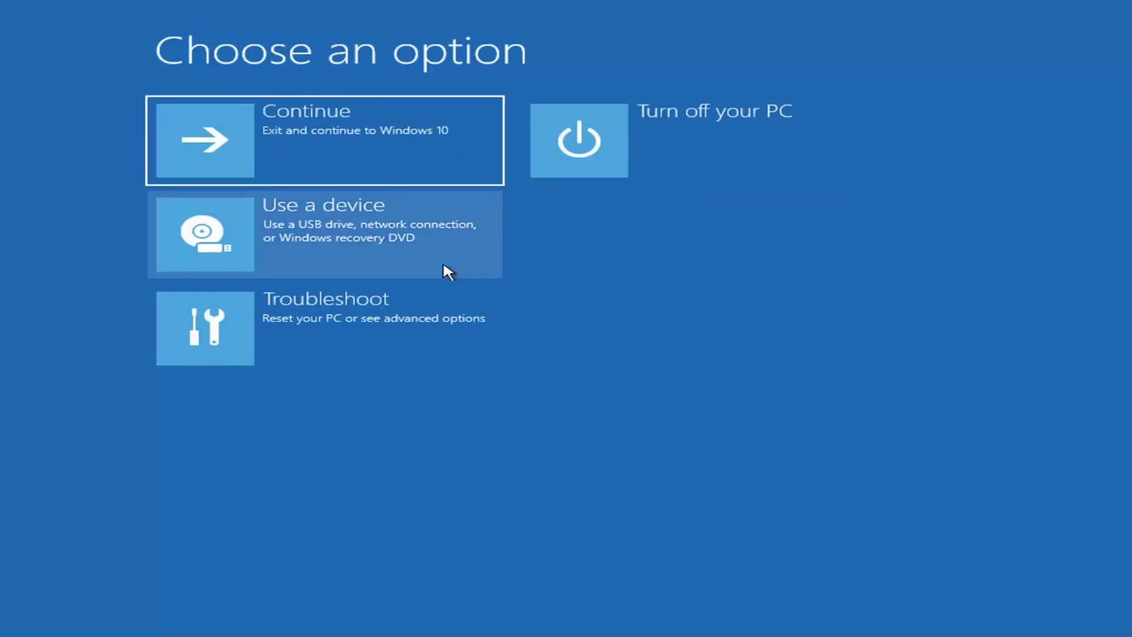
click(281, 333)
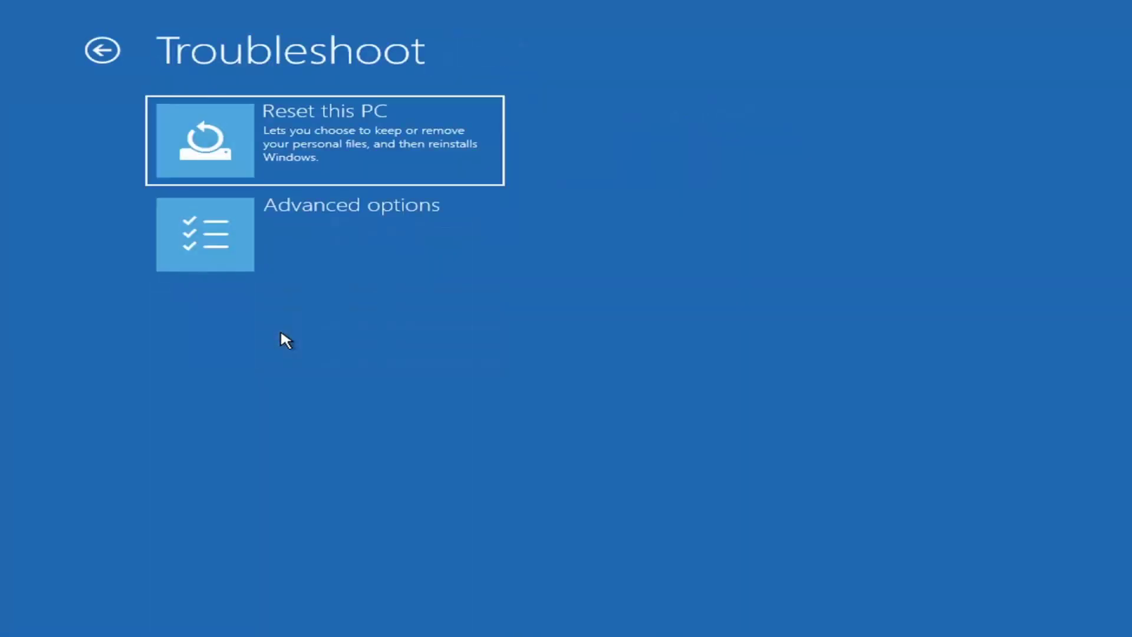
click(292, 240)
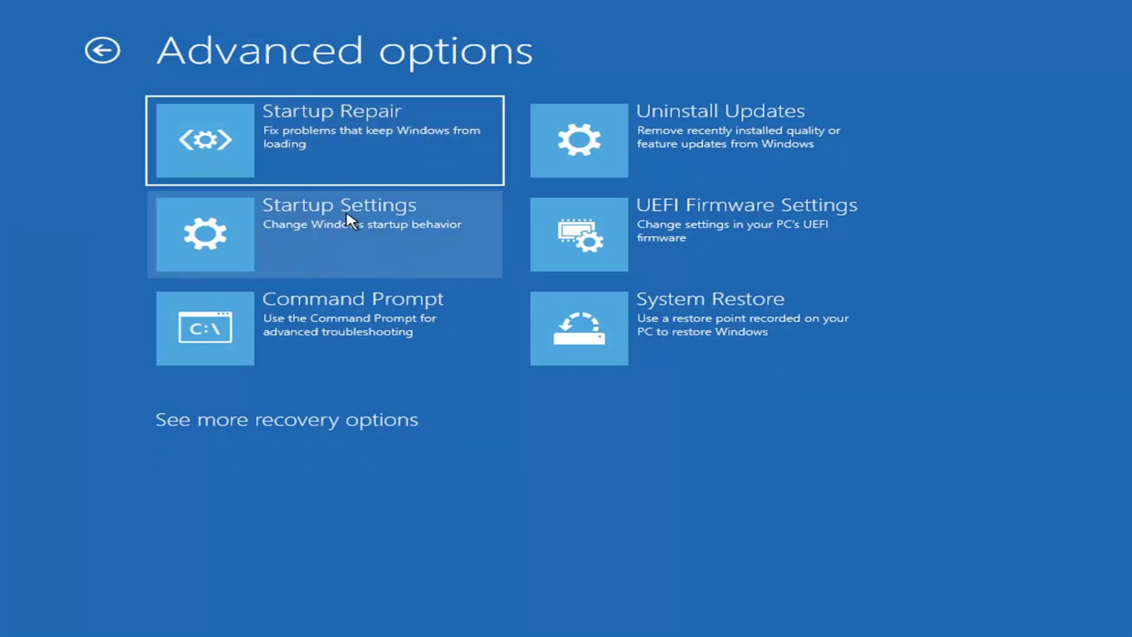
click(291, 232)
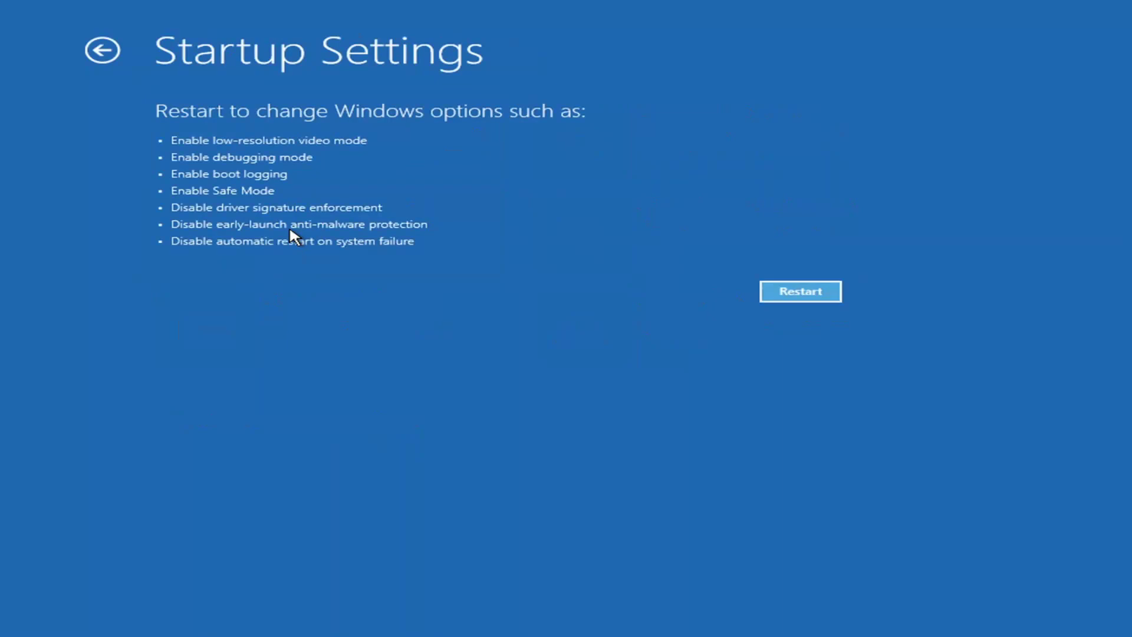
click(794, 303)
click(95, 51)
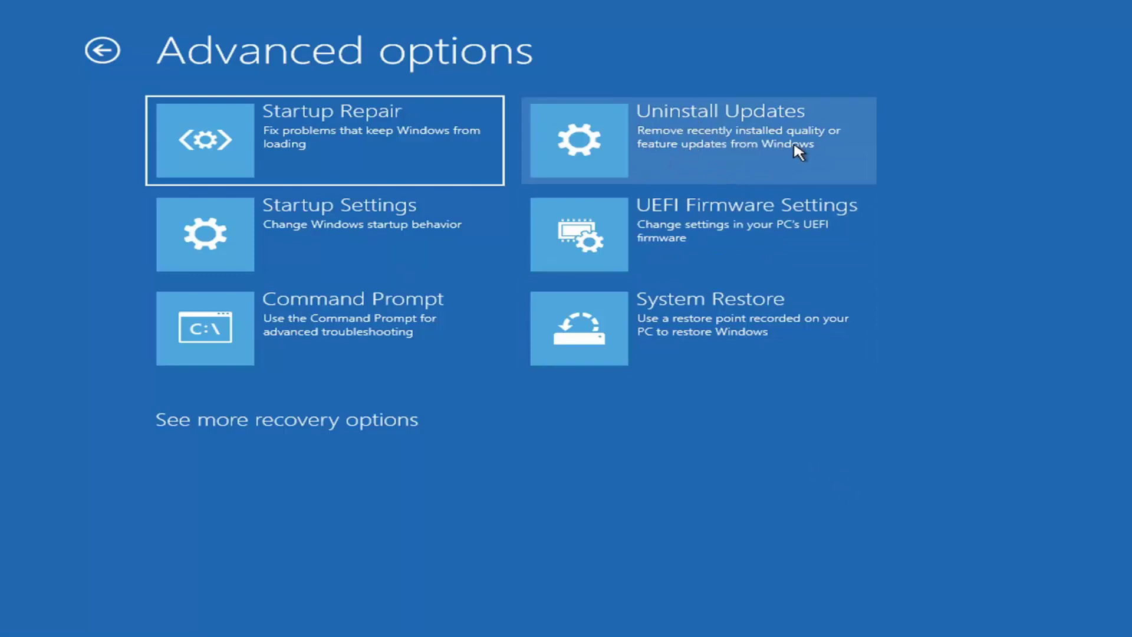
click(659, 139)
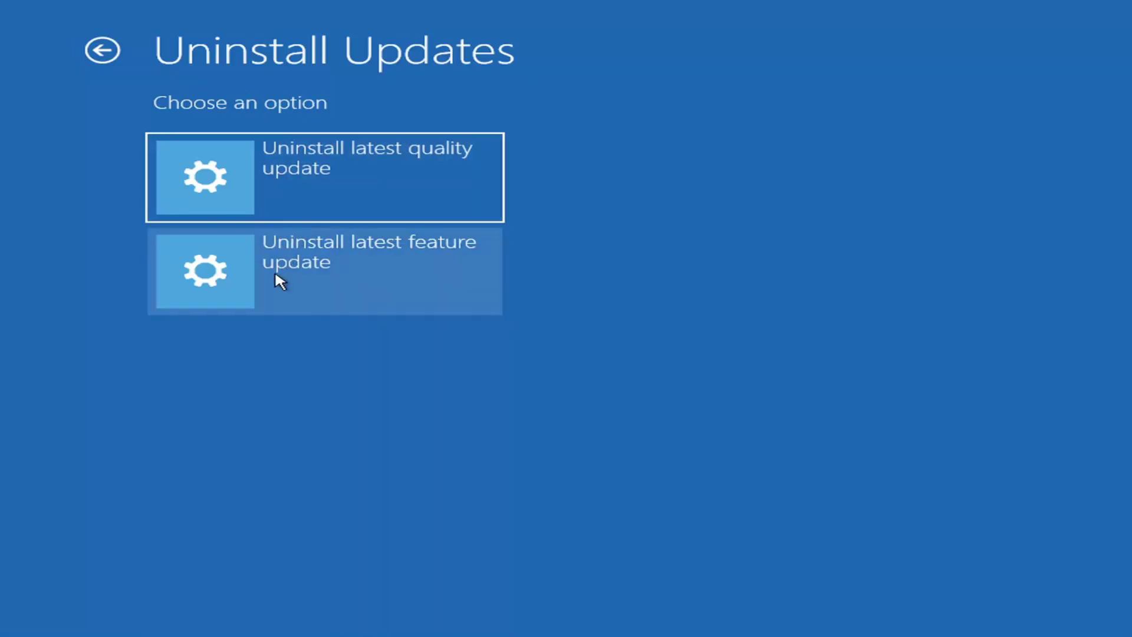
click(102, 50)
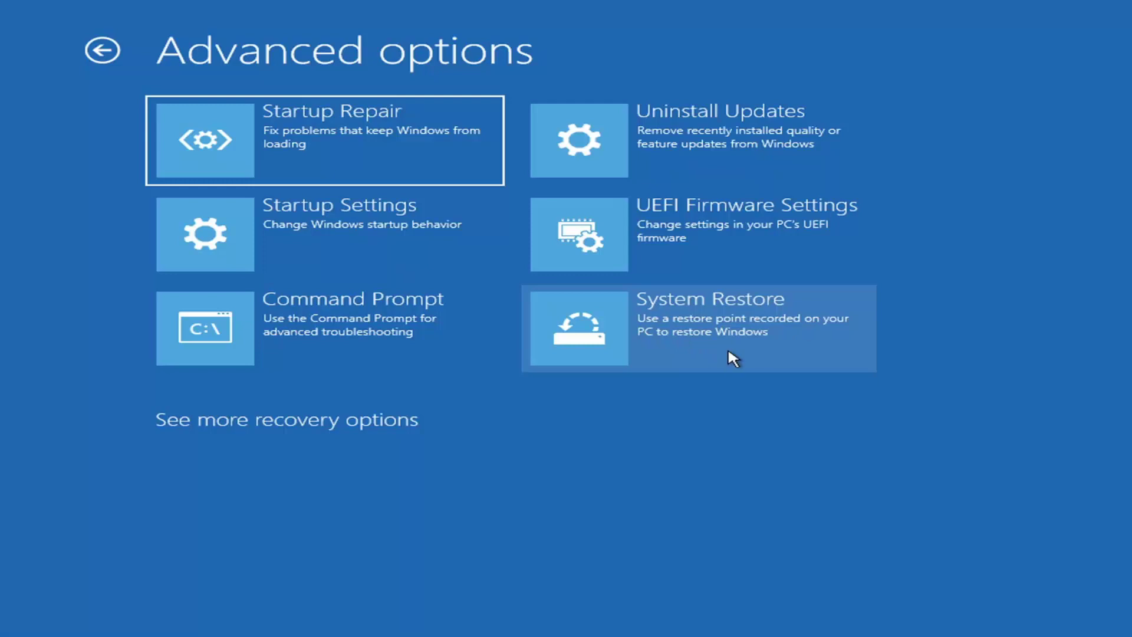
- Restore the system to the "Before Updates" restore point dated 7/9/2021 12:37:05 PM, restart the PC and dismiss the completion notice
click(758, 353)
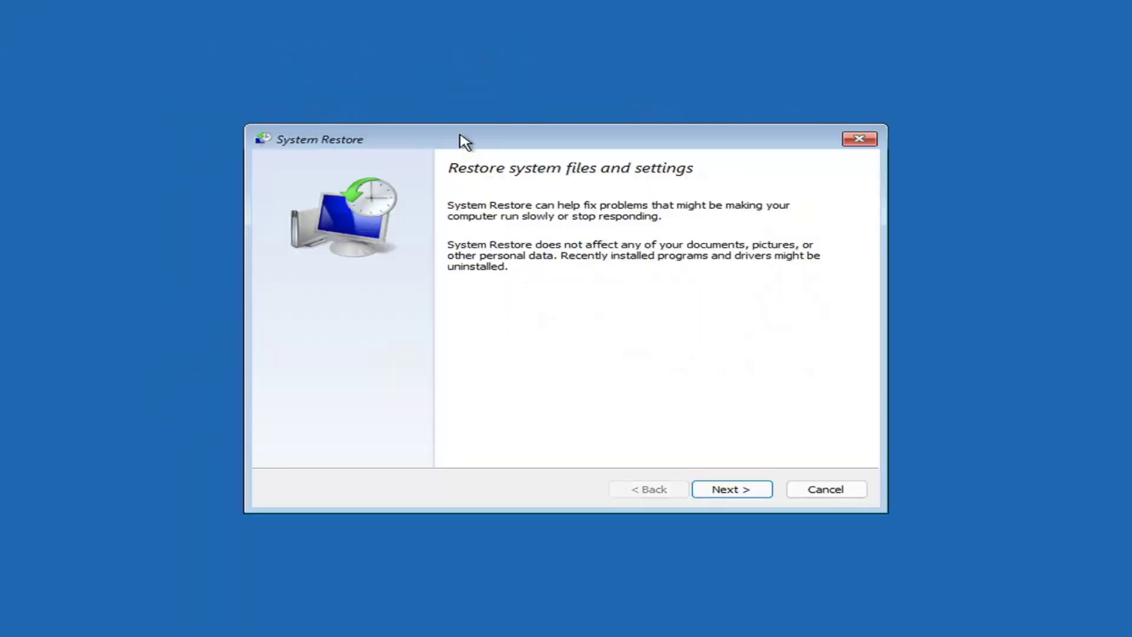
click(719, 490)
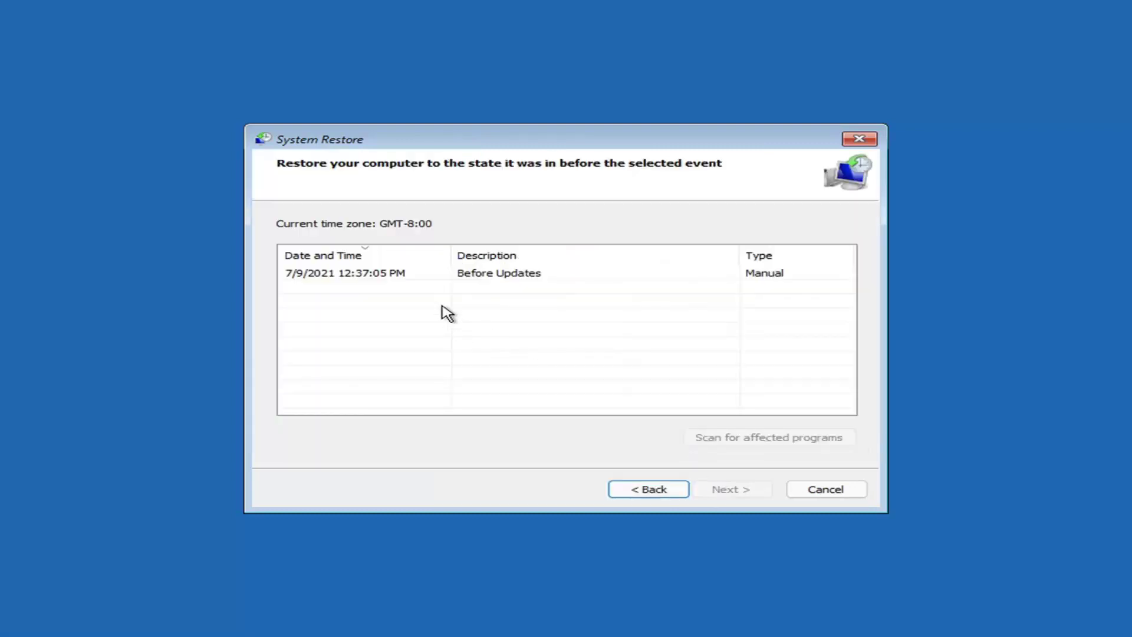
click(353, 282)
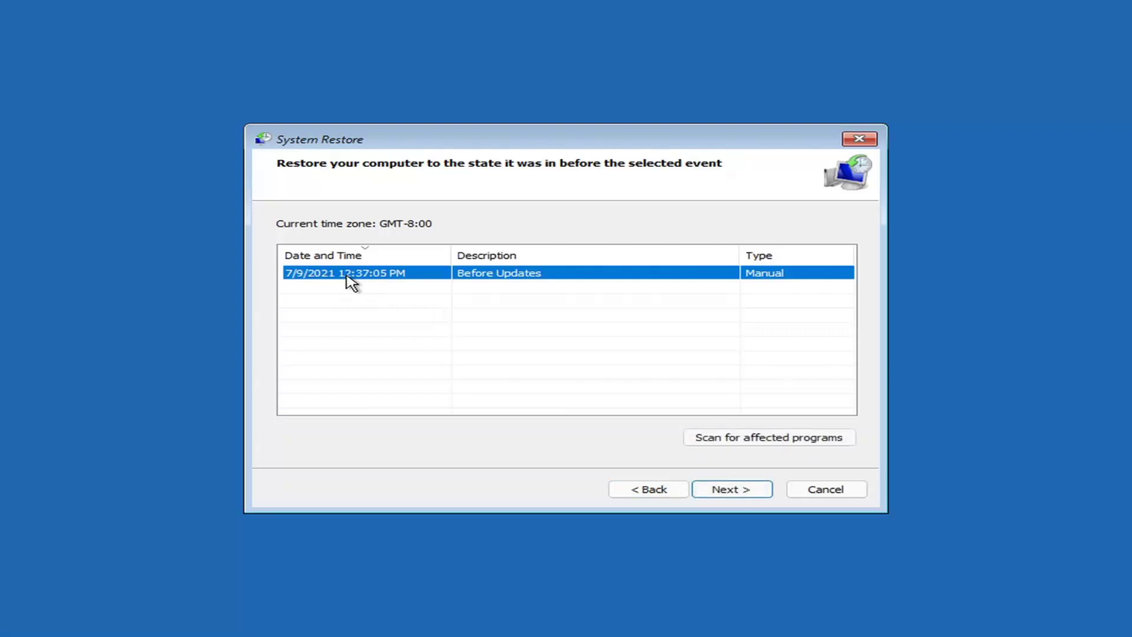
click(743, 493)
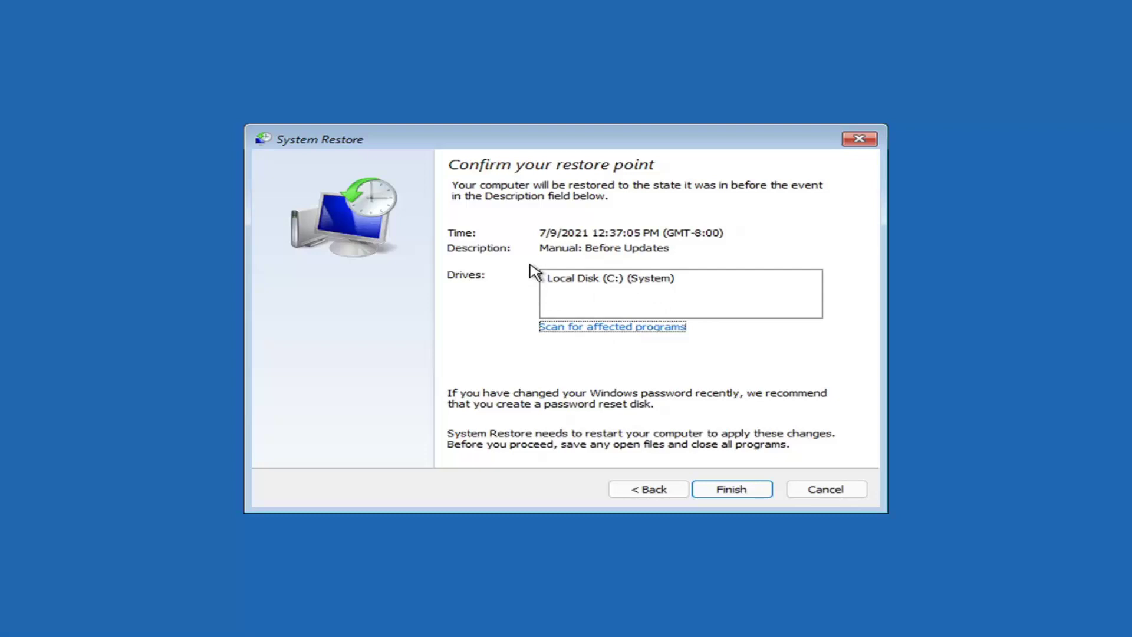
click(729, 491)
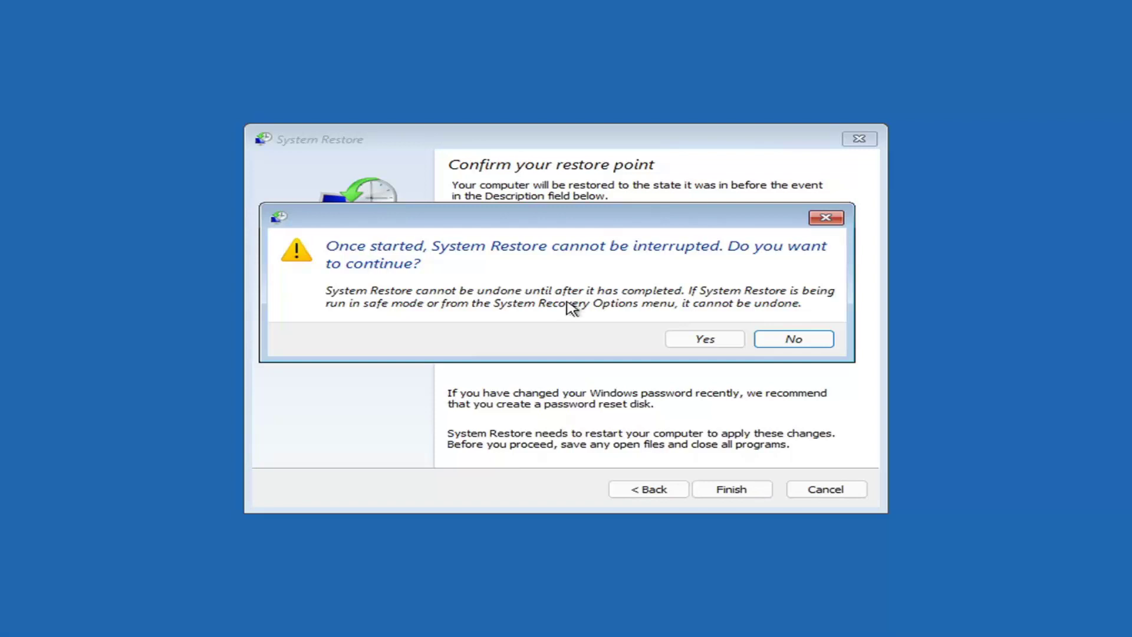
click(706, 341)
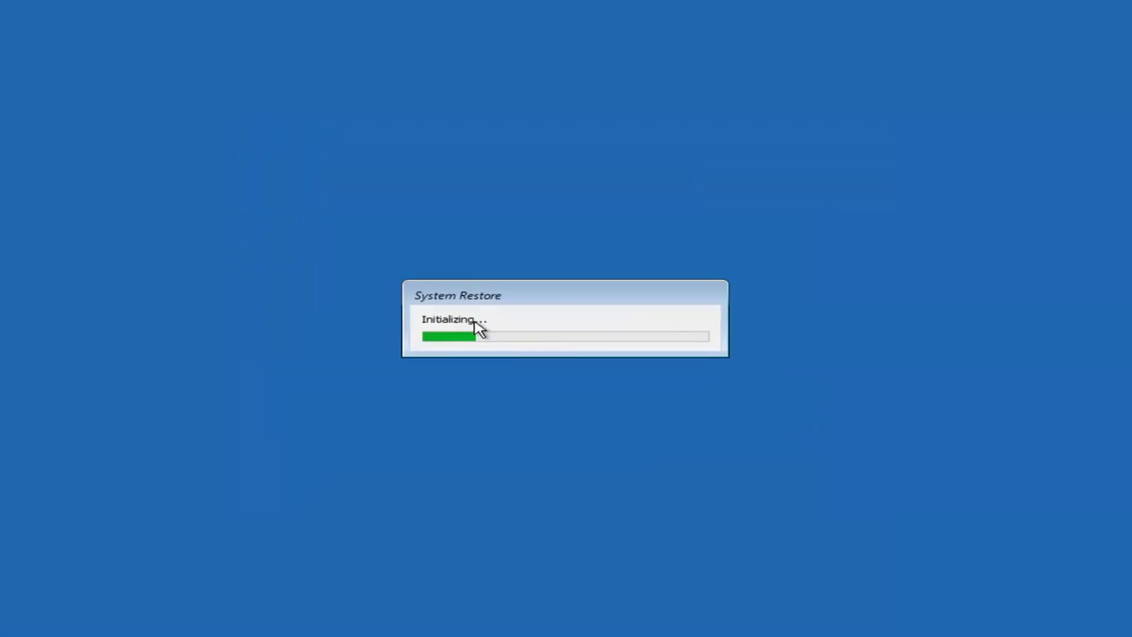
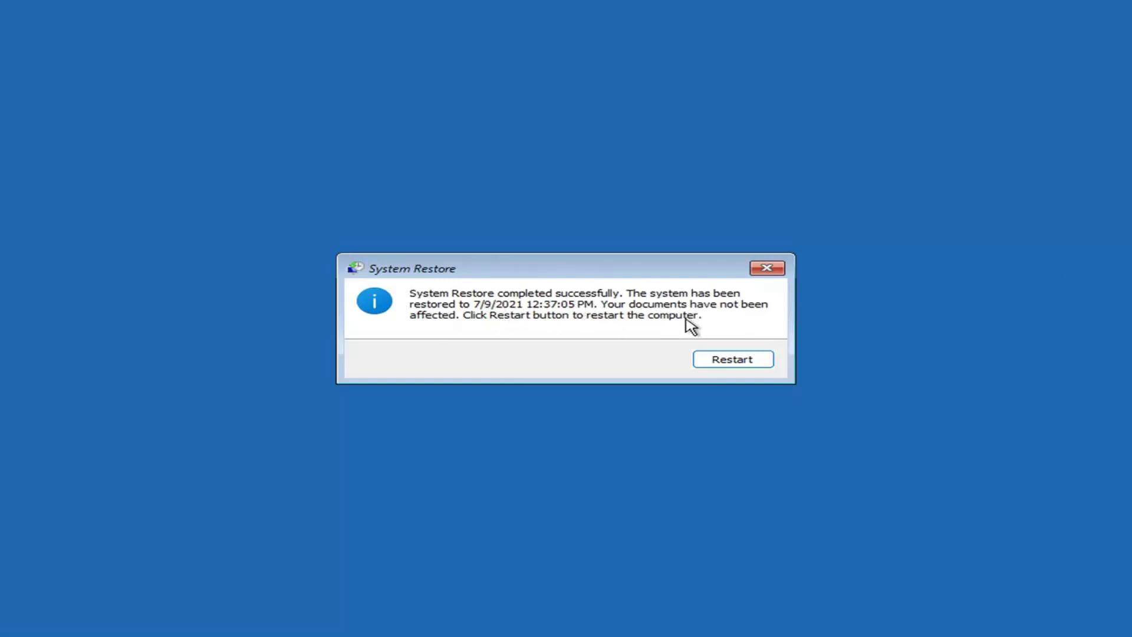
click(725, 360)
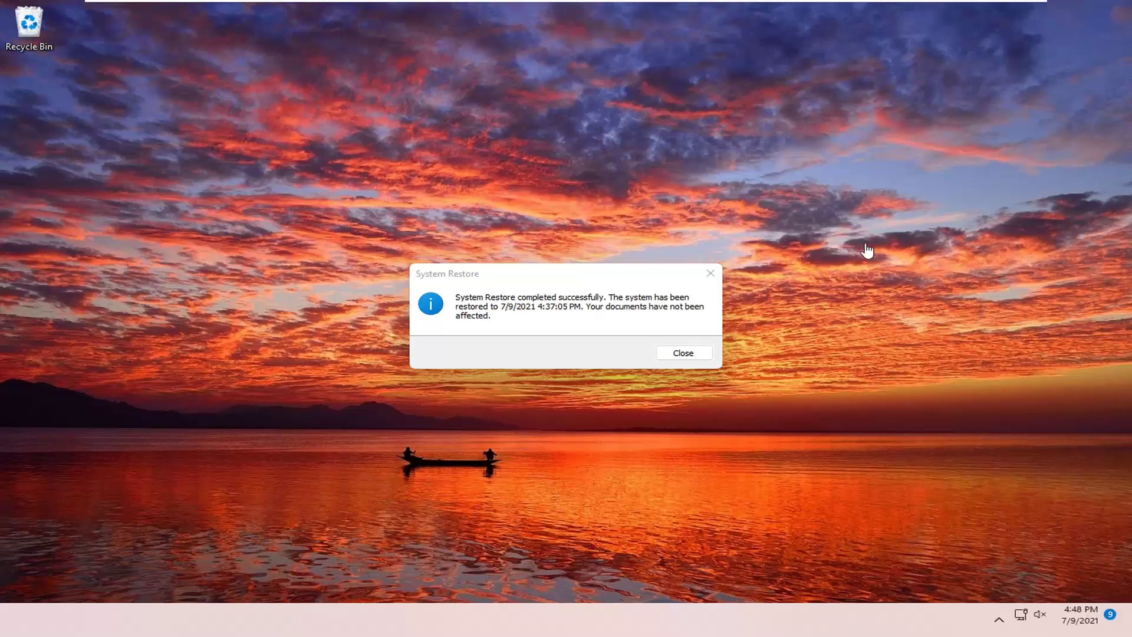
click(710, 272)
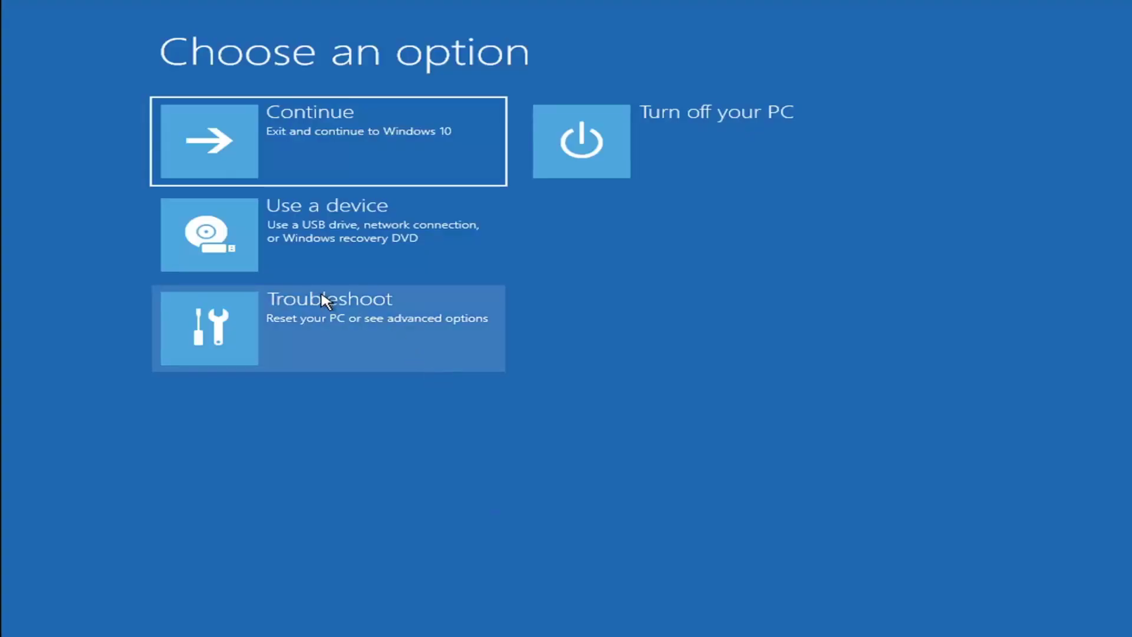
- Review the Reset this PC choices in the troubleshooting options and return to the main recovery screen
click(330, 335)
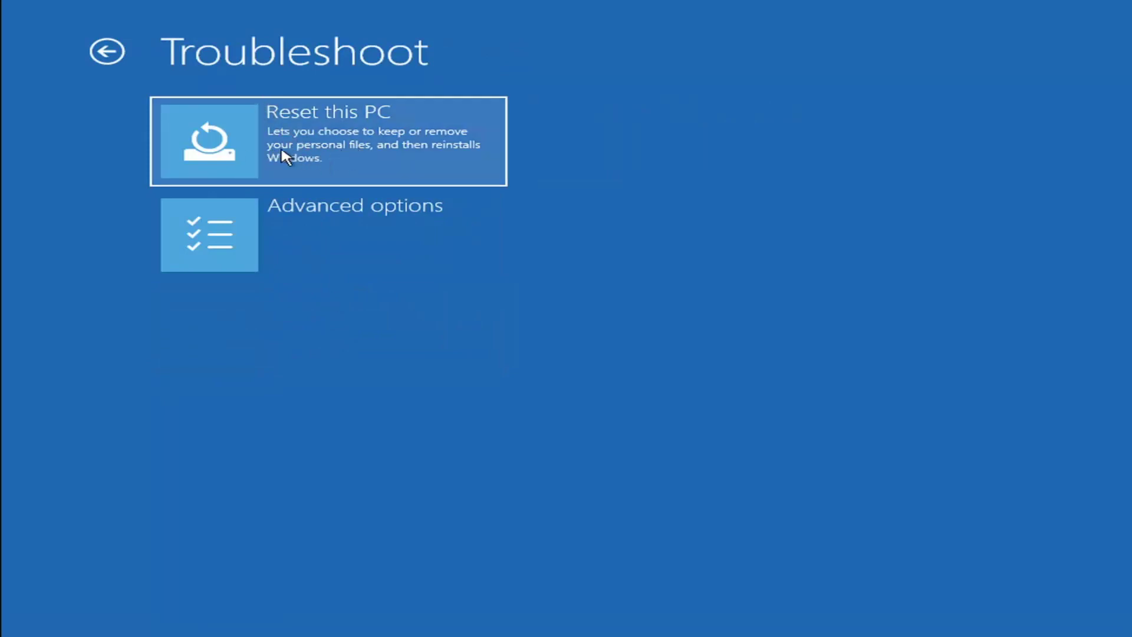
click(330, 160)
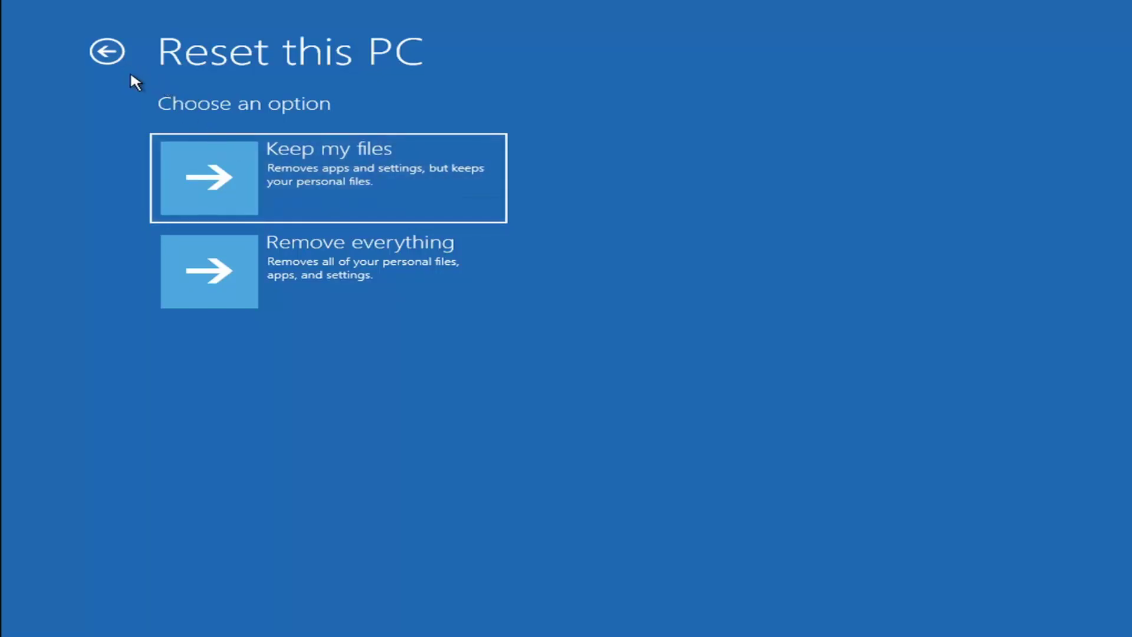
click(106, 51)
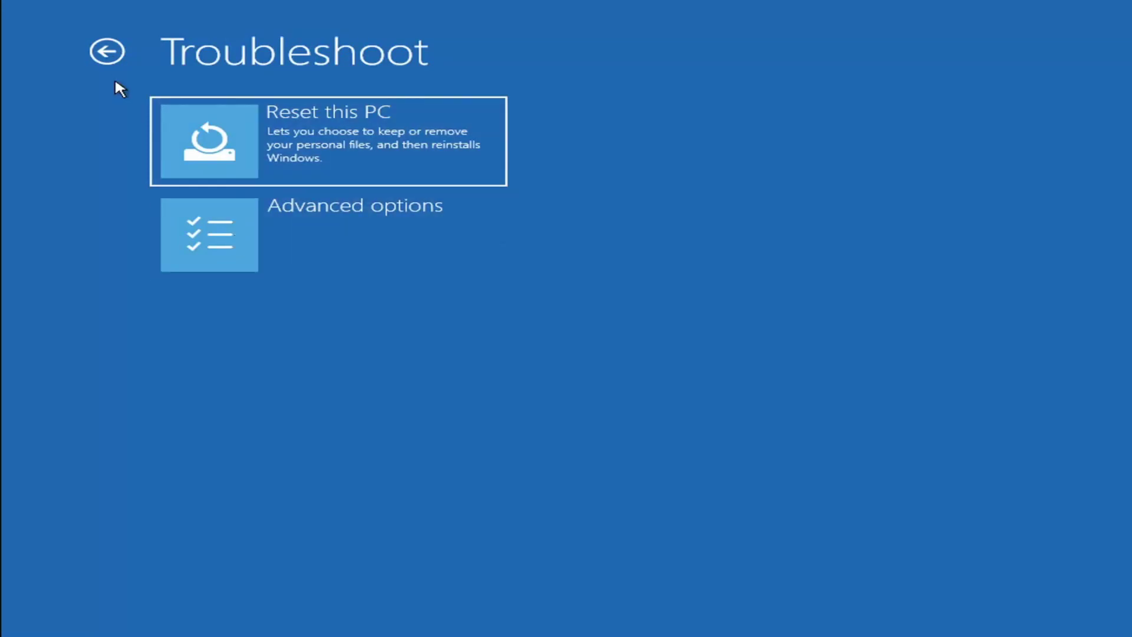
click(107, 52)
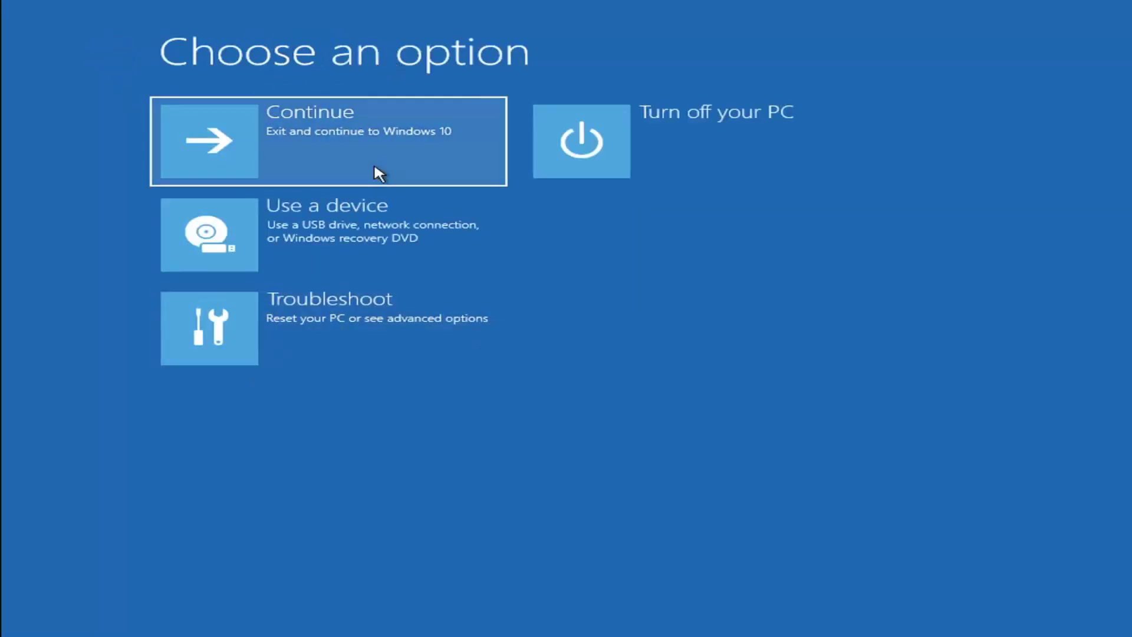
- Open the Command Prompt from the advanced troubleshooting options
click(345, 334)
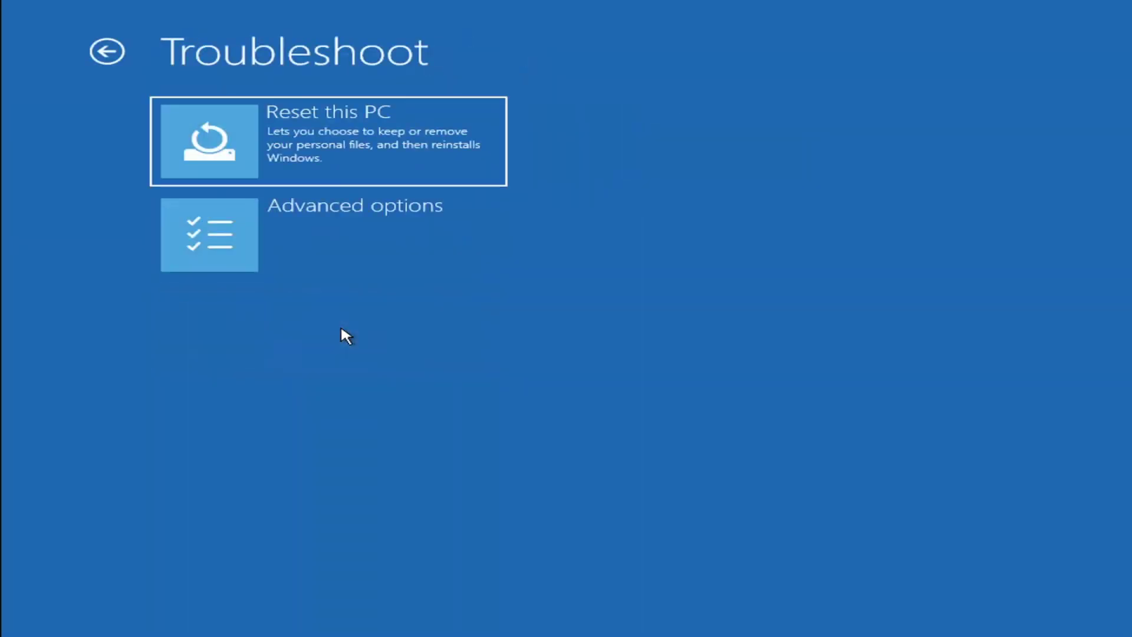
click(331, 245)
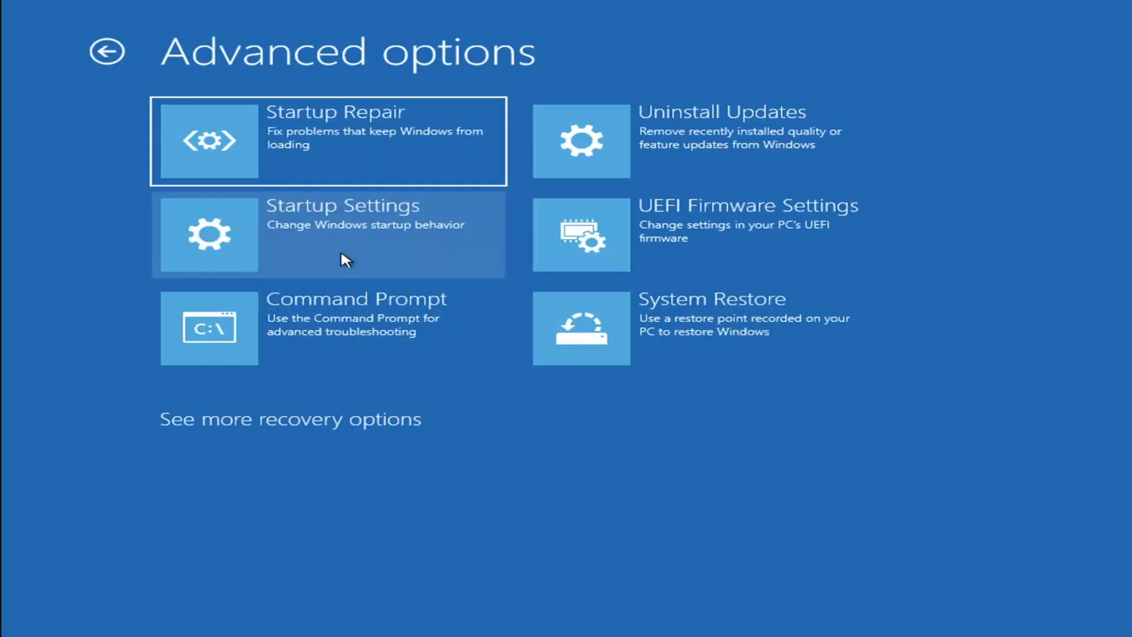
click(263, 333)
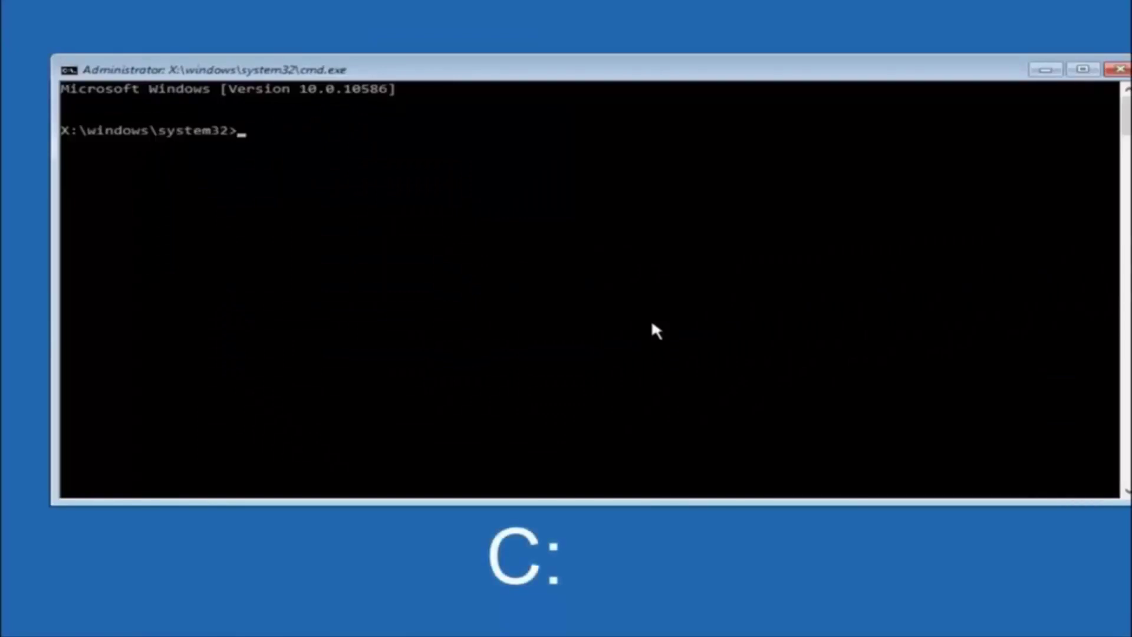
- Switch the command line to drive C: and list its directory contents with dir
text(c:)
key(Return)
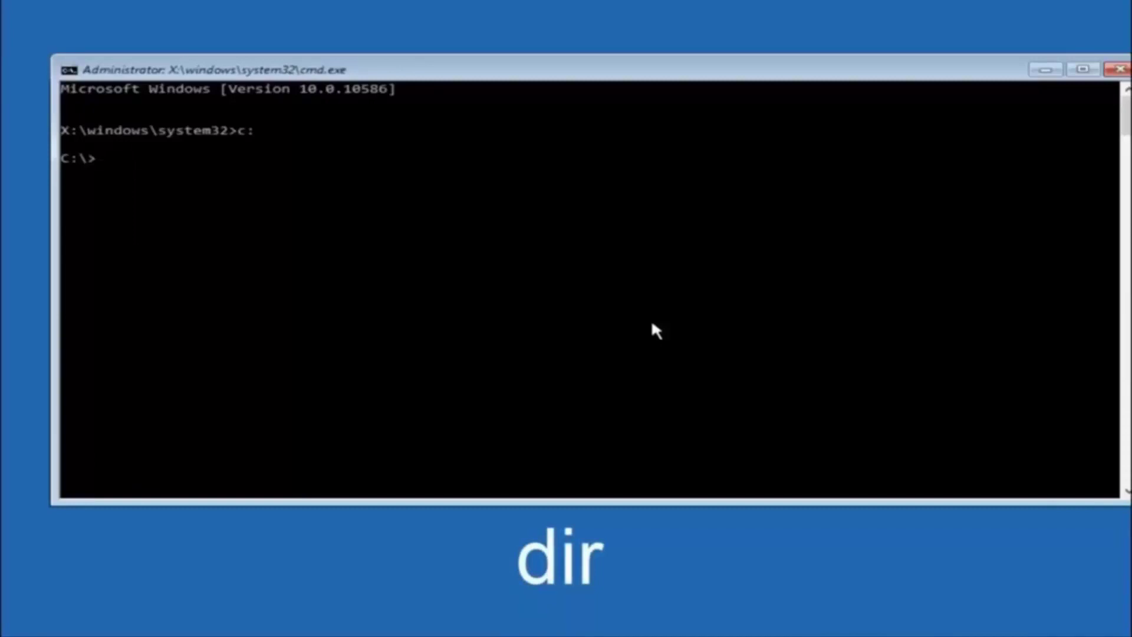
text(dir)
key(Return)
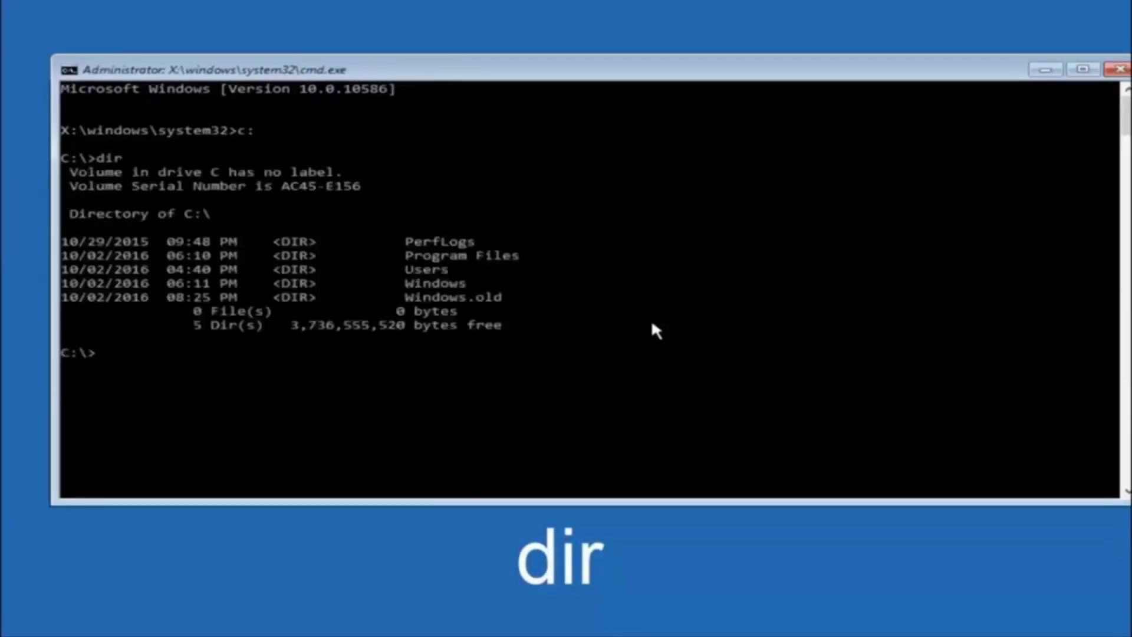
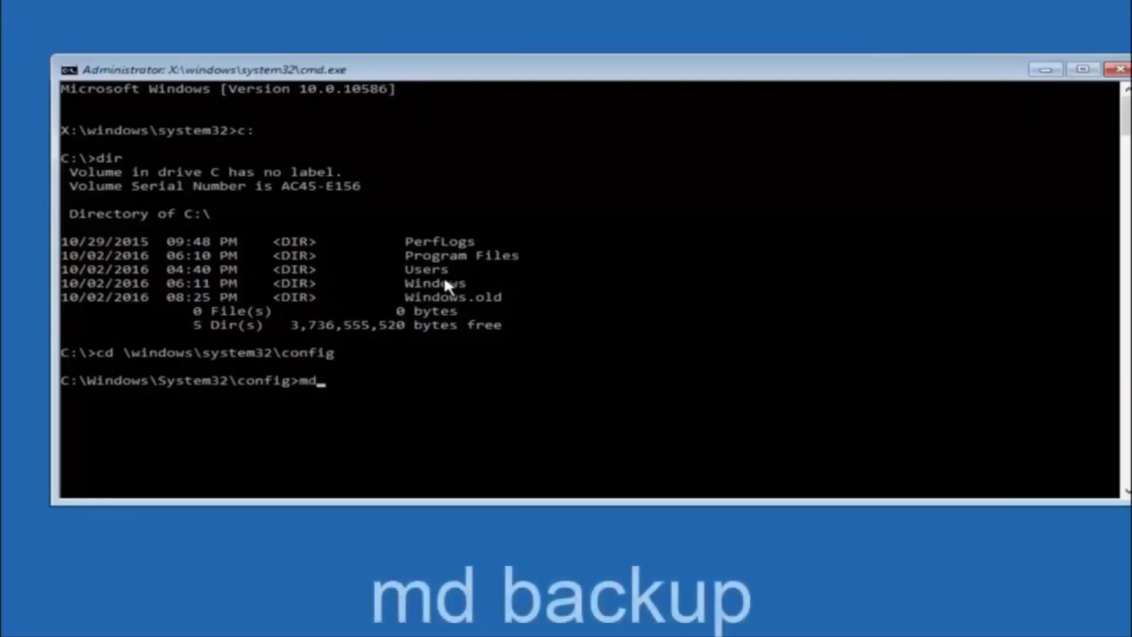
- Create a folder named backup in C:\Windows\System32\config and copy all files there into it with "copy *.* backup"
text(backup)
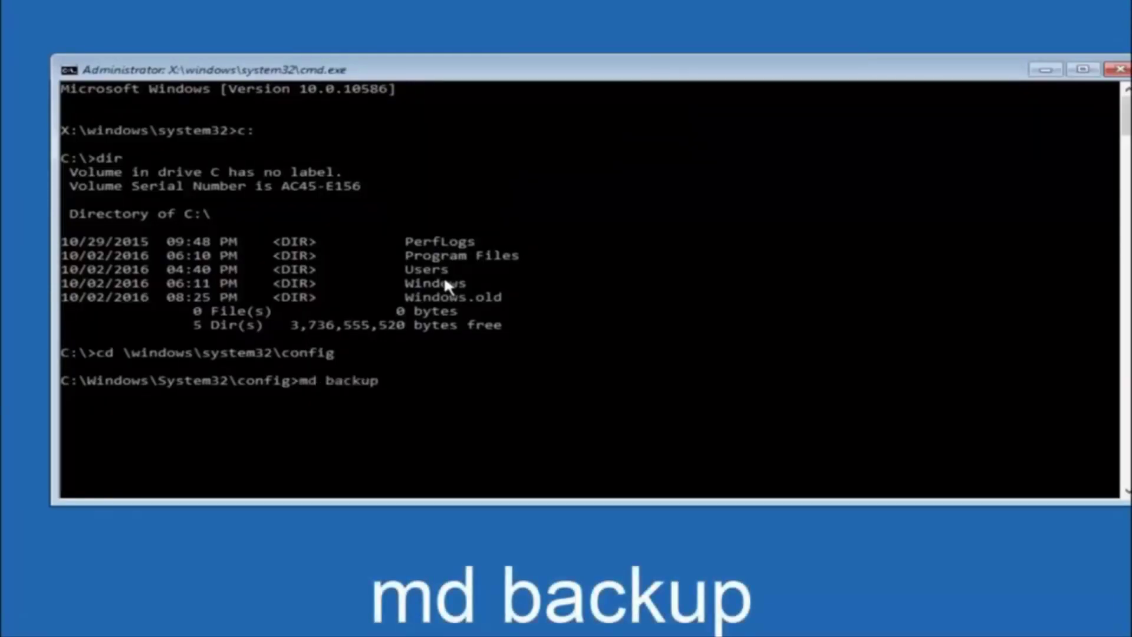
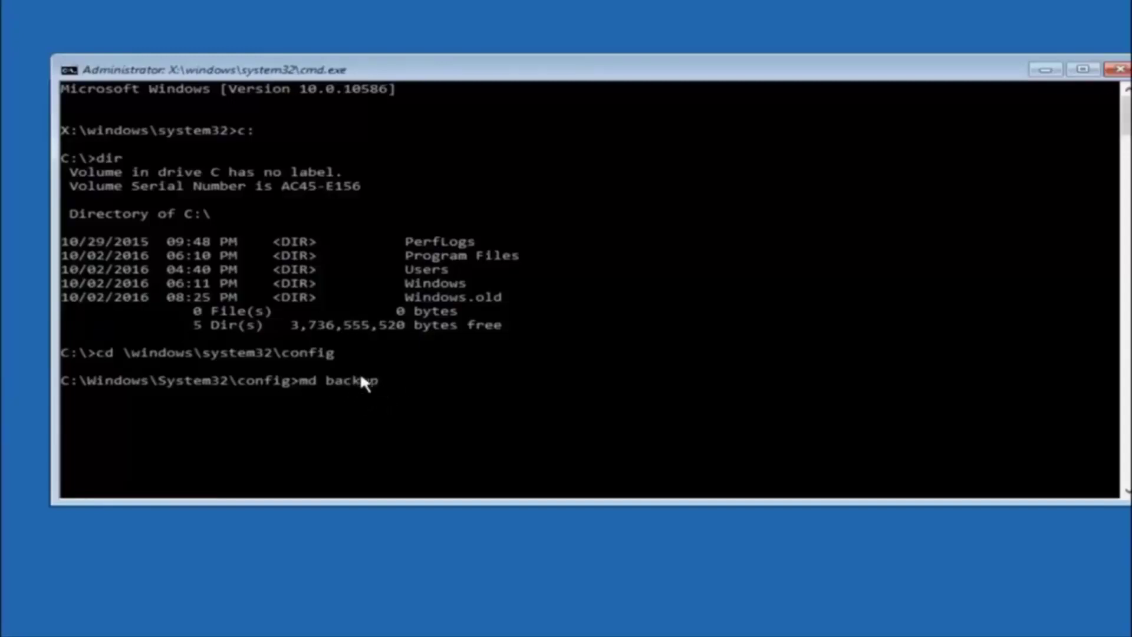
key(Return)
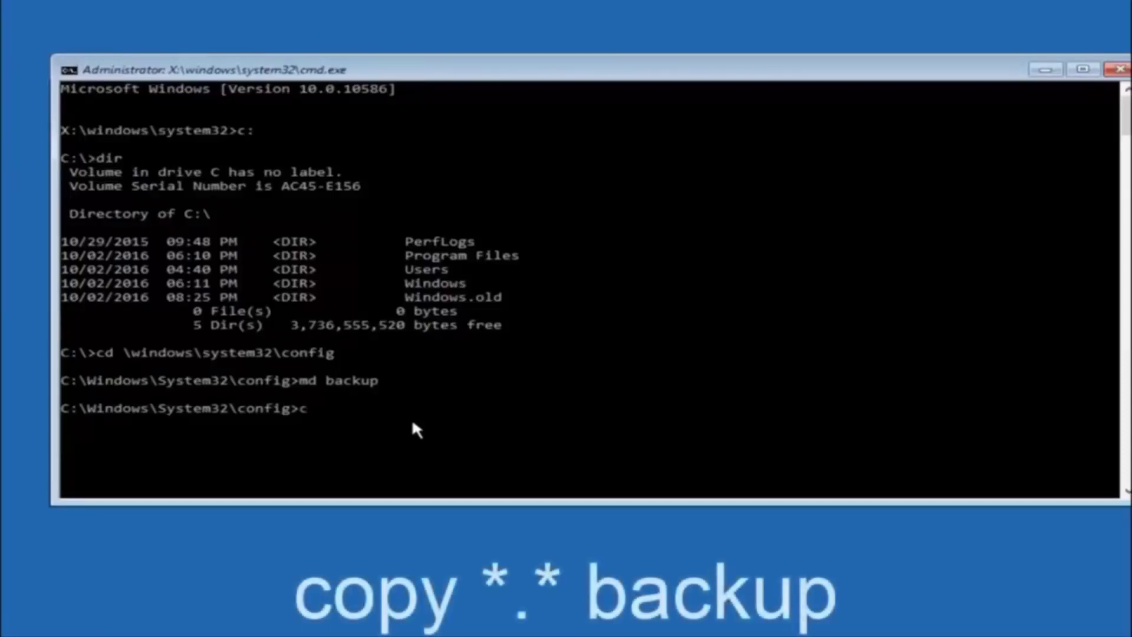
text(copy)
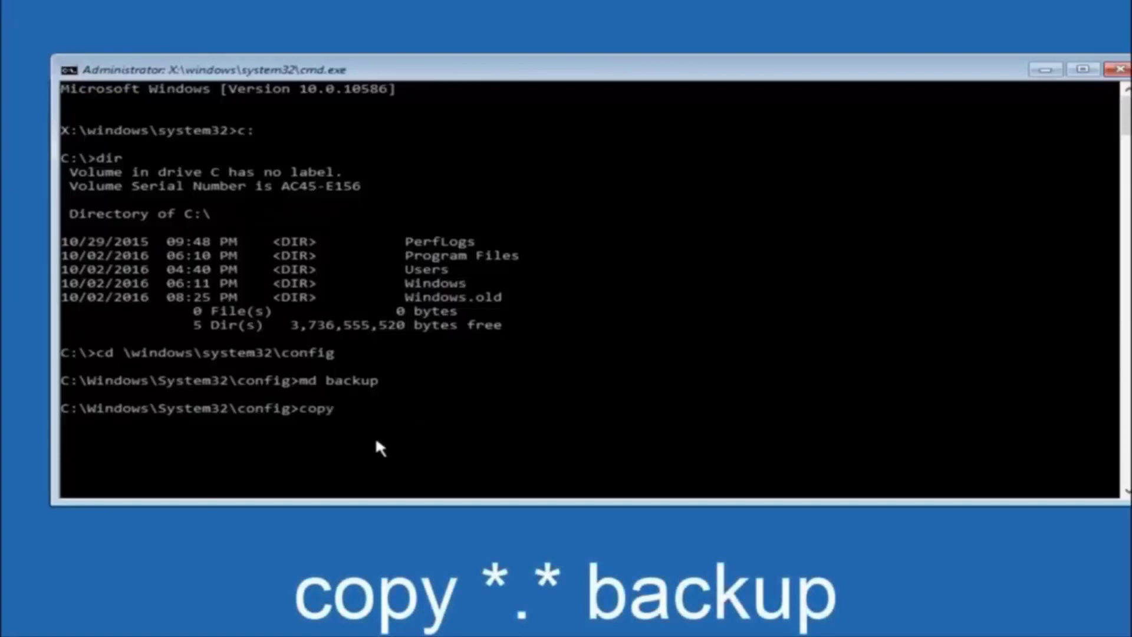
text( *)
text(.)
text(*.)
text(*)
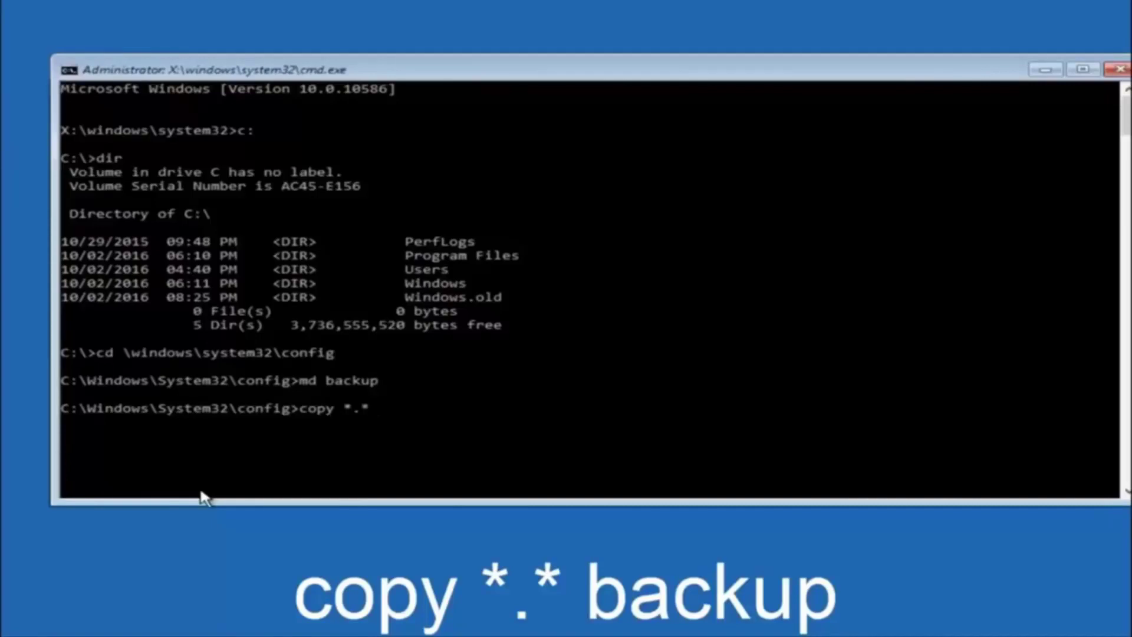
text( back)
text(up)
key(Return)
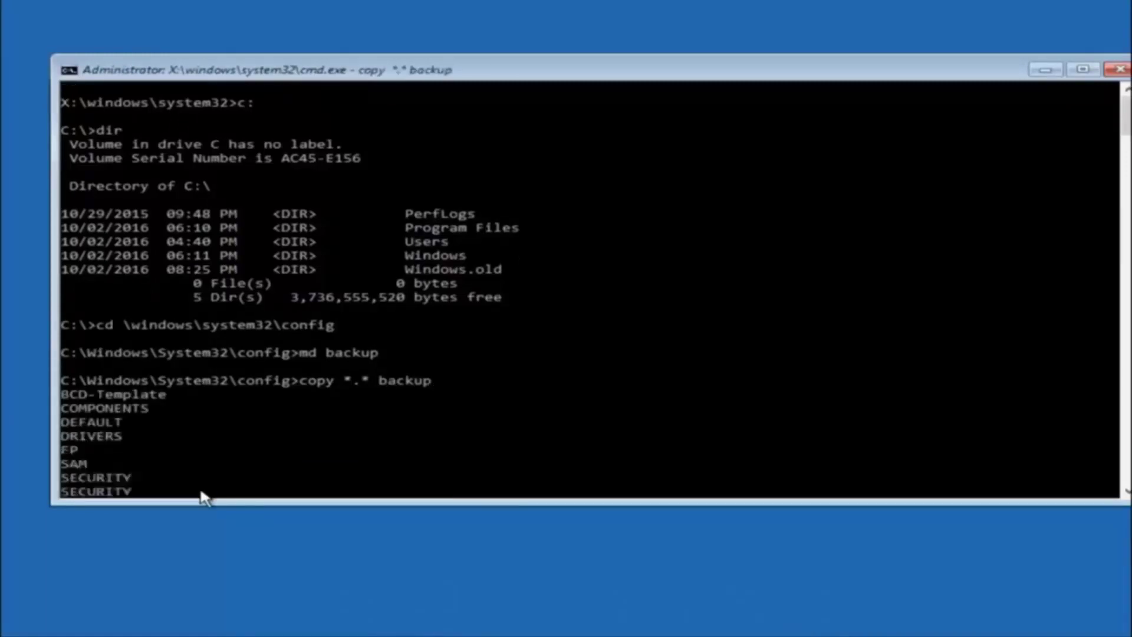
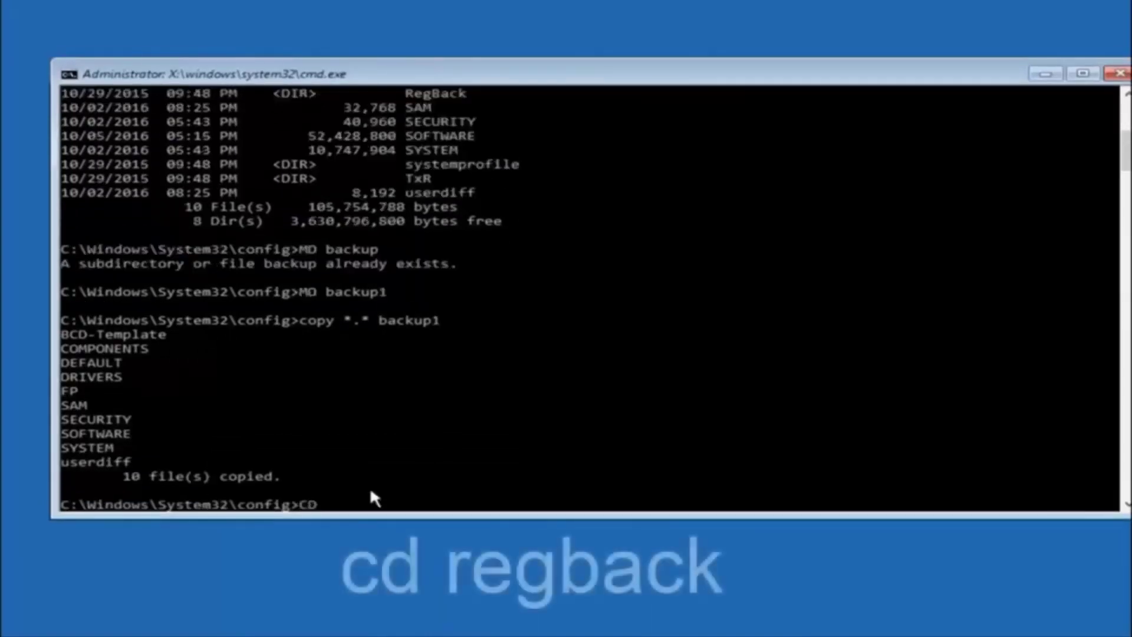
- Change to the regback folder inside C:\Windows\System32\config and list its contents with dir
text(re)
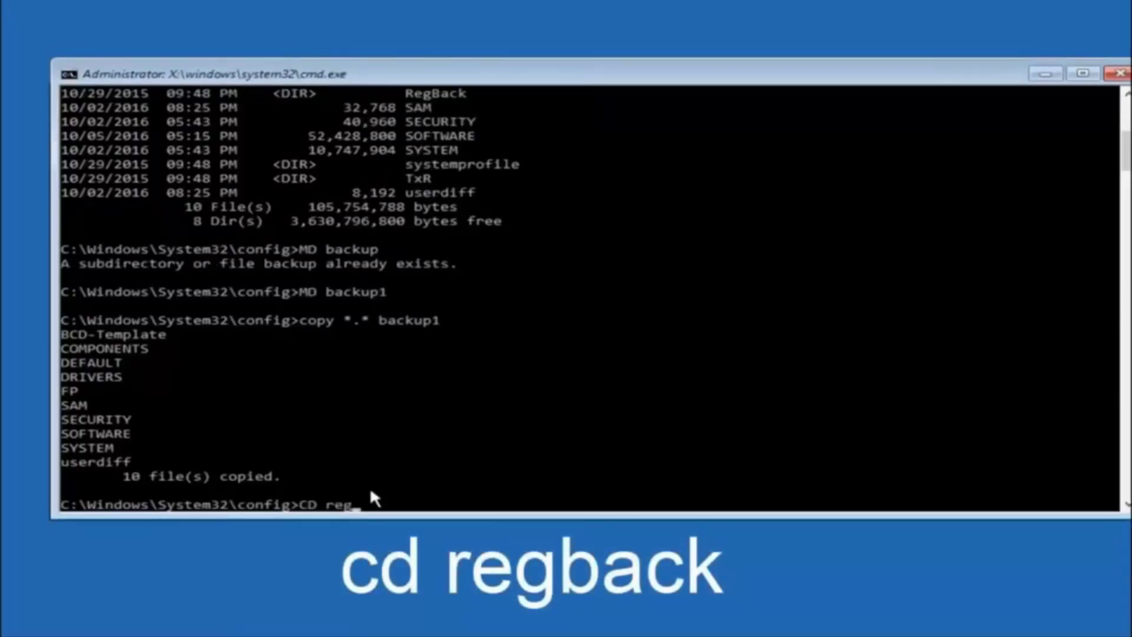
text(gback)
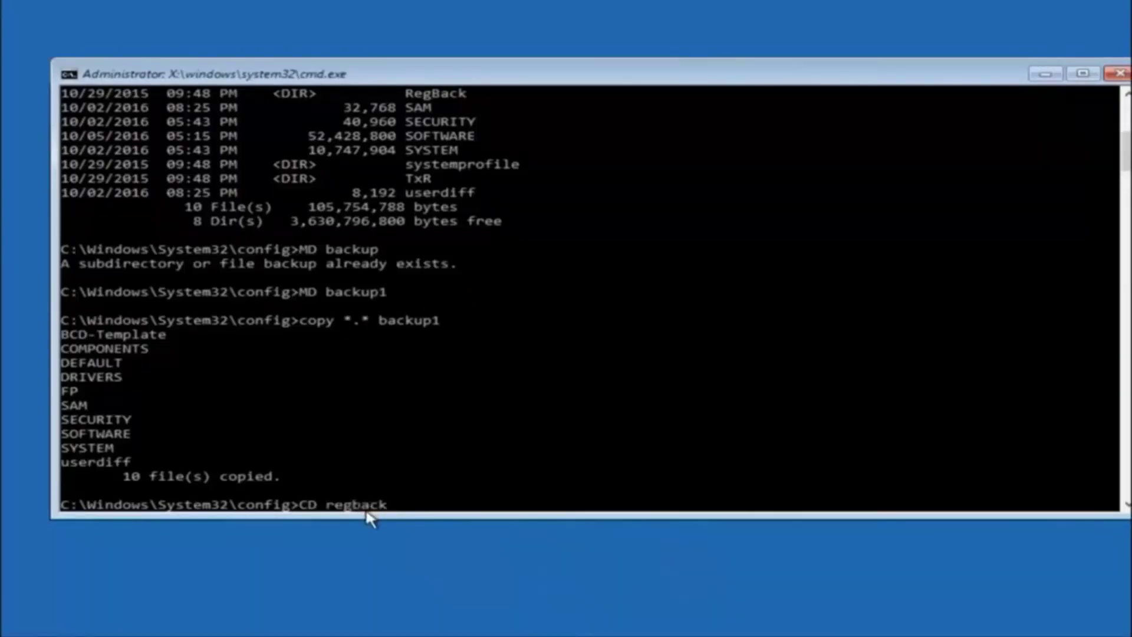
key(Return)
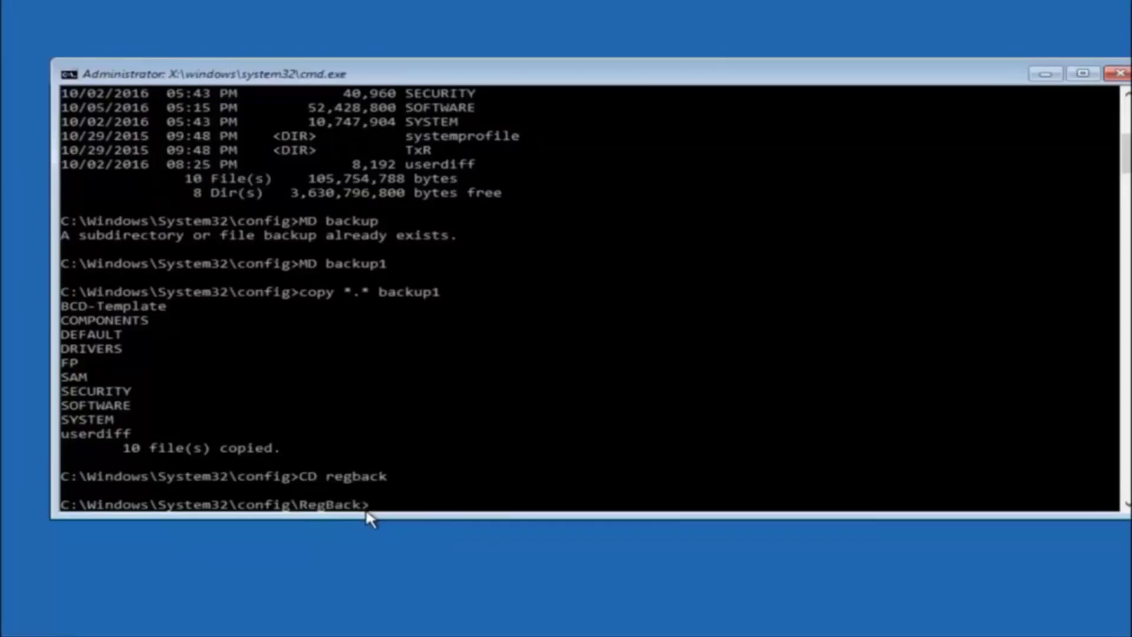
text(dir)
key(Return)
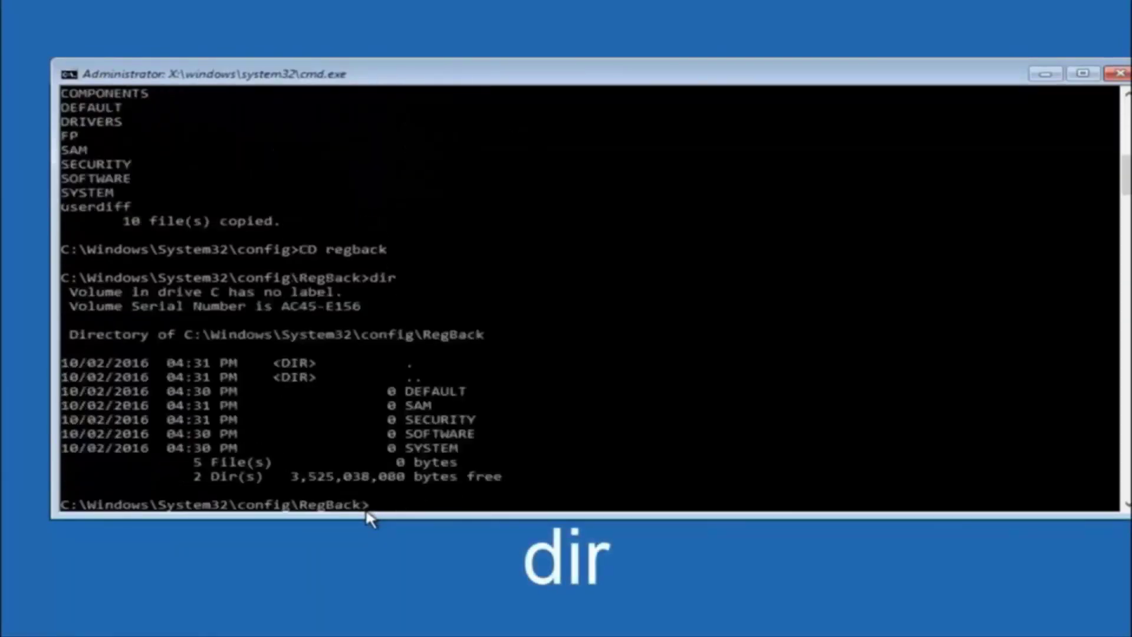
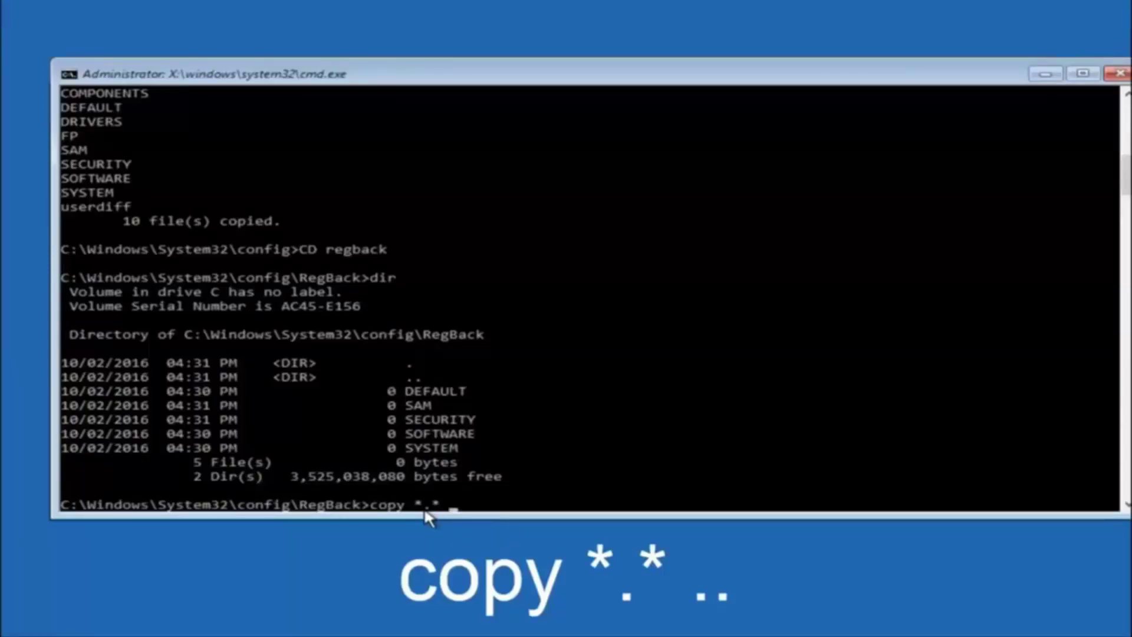
- Copy all RegBack files into the parent config folder with "copy *.* ..", answer A to overwrite all, and close the Command Prompt
text(..)
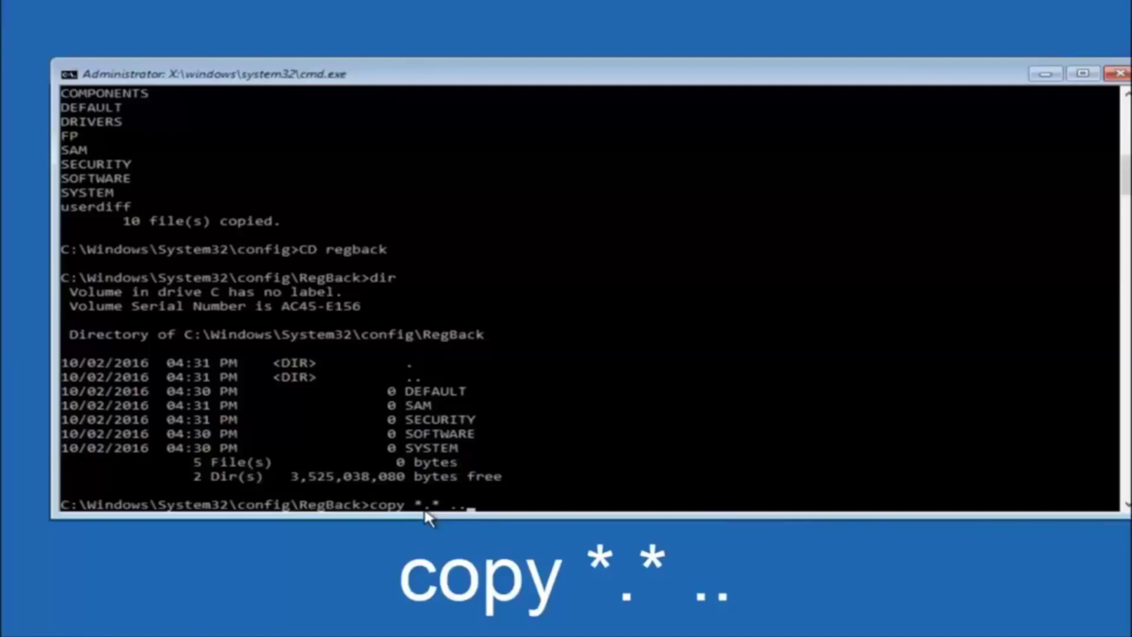
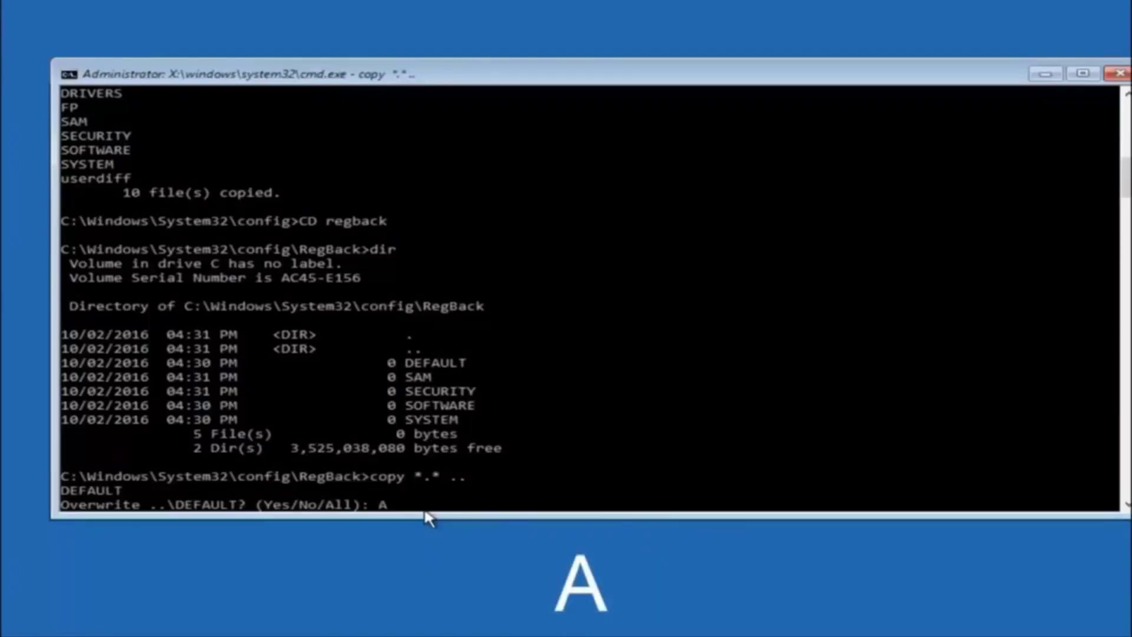
key(Return)
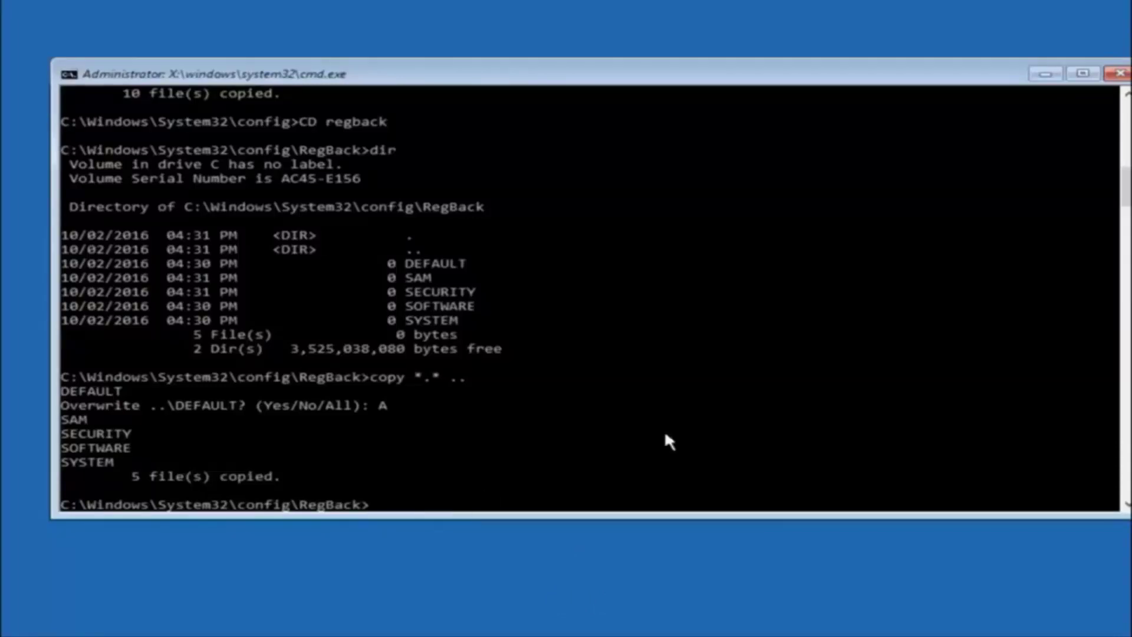
click(1118, 73)
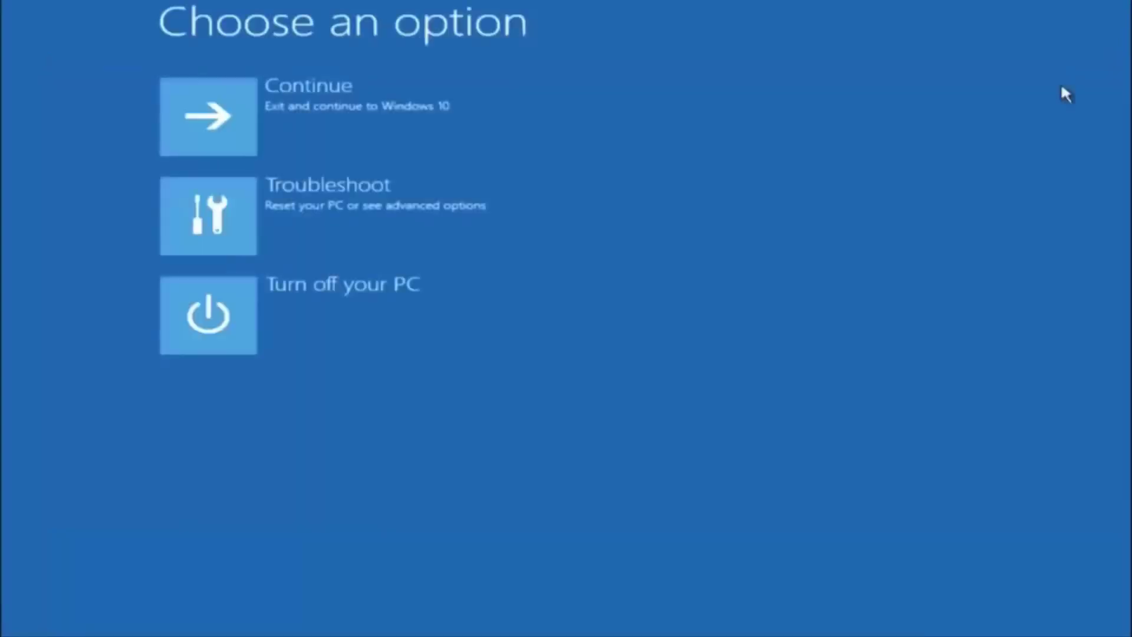